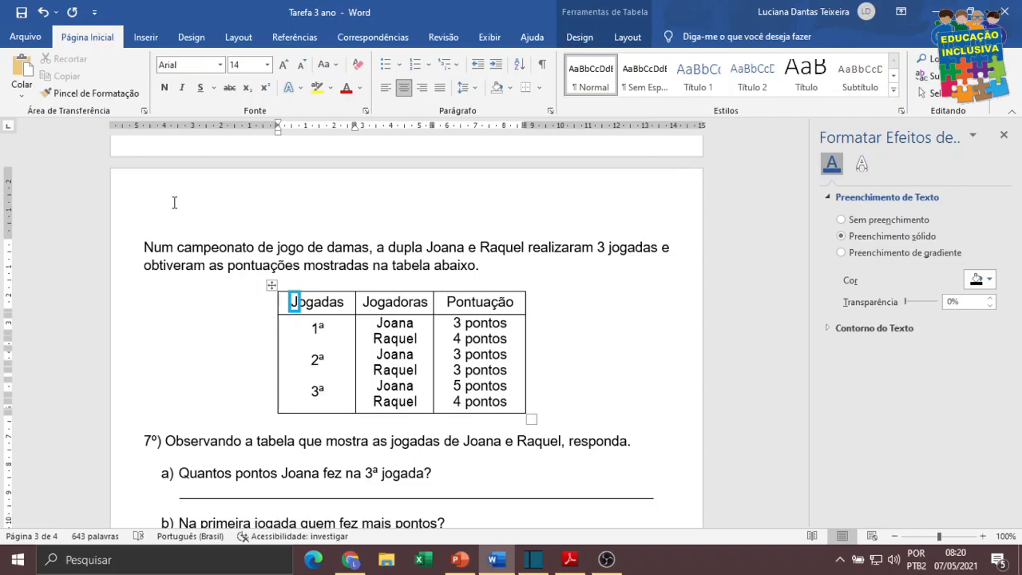
Check the header row and the Jogadas column of the scores table for hidden empty cells between the entries.
key(alt+End)
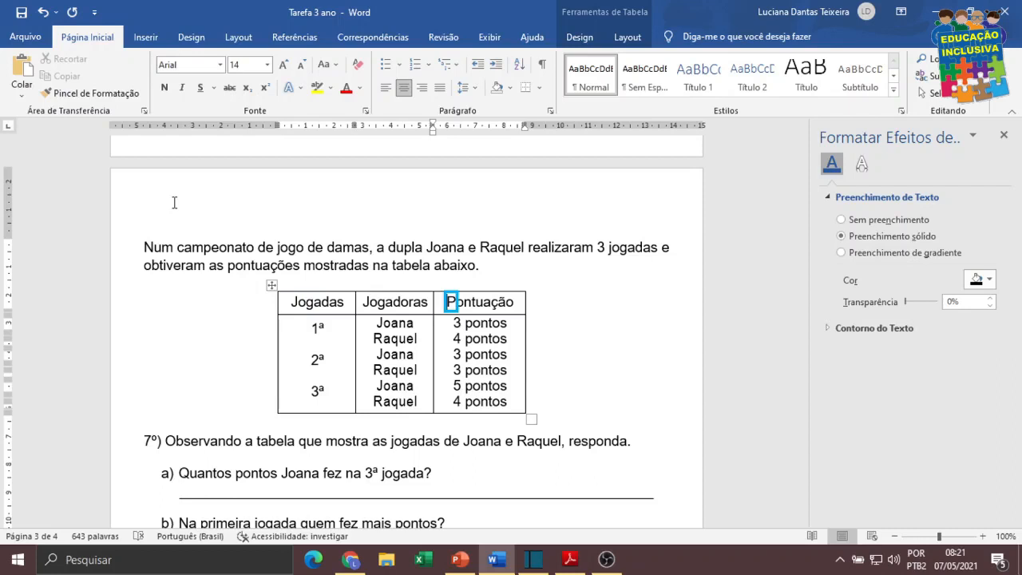
key(Down)
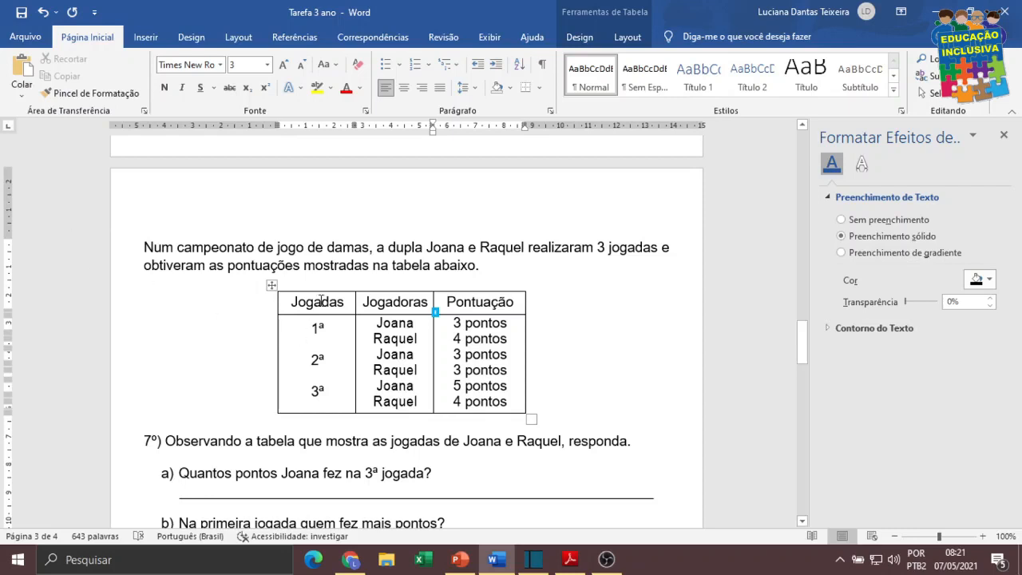
drag(317, 332, 327, 332)
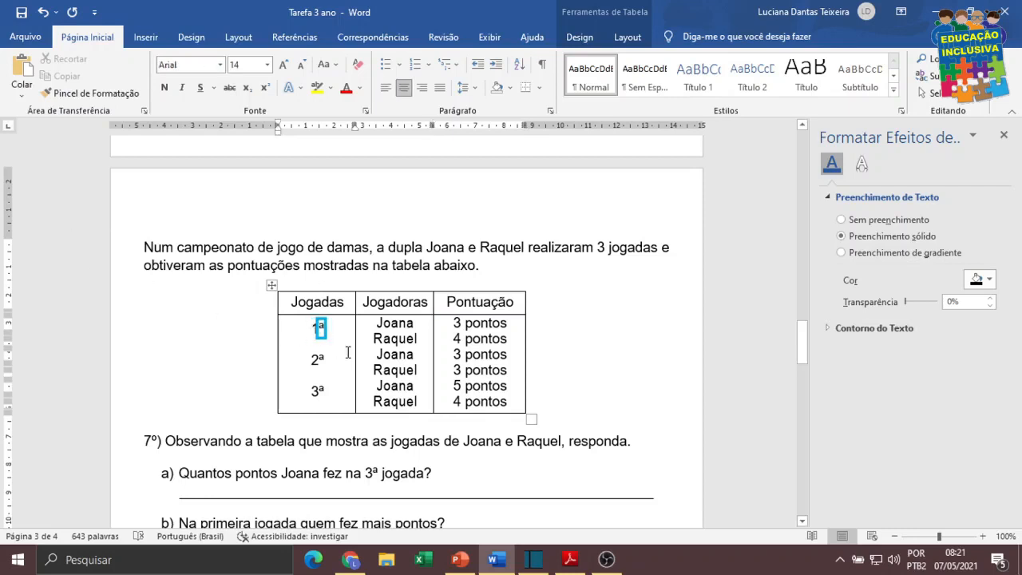
key(Down)
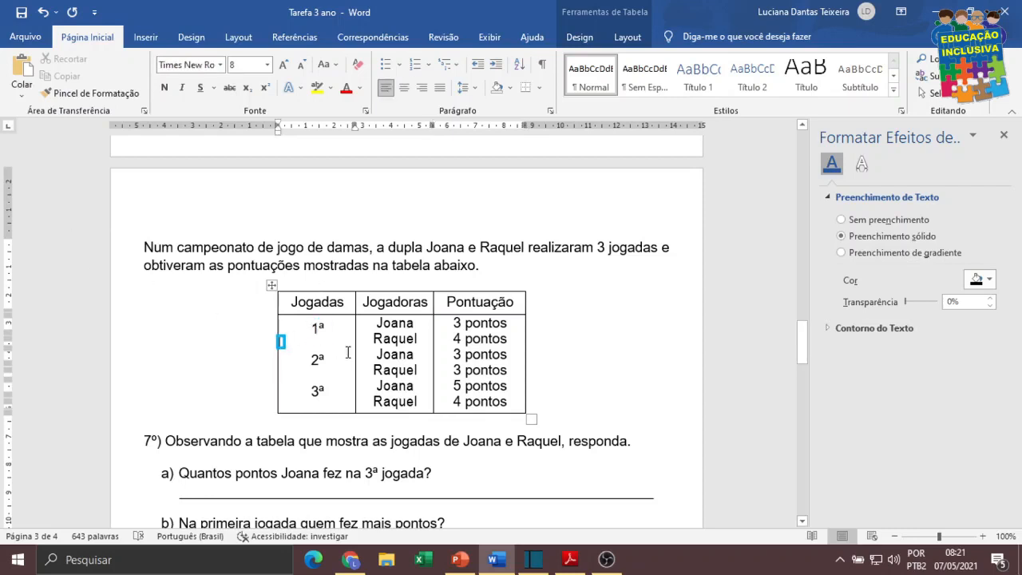
key(Down)
key(shift+End)
key(Down)
key(Down)
key(shift+End)
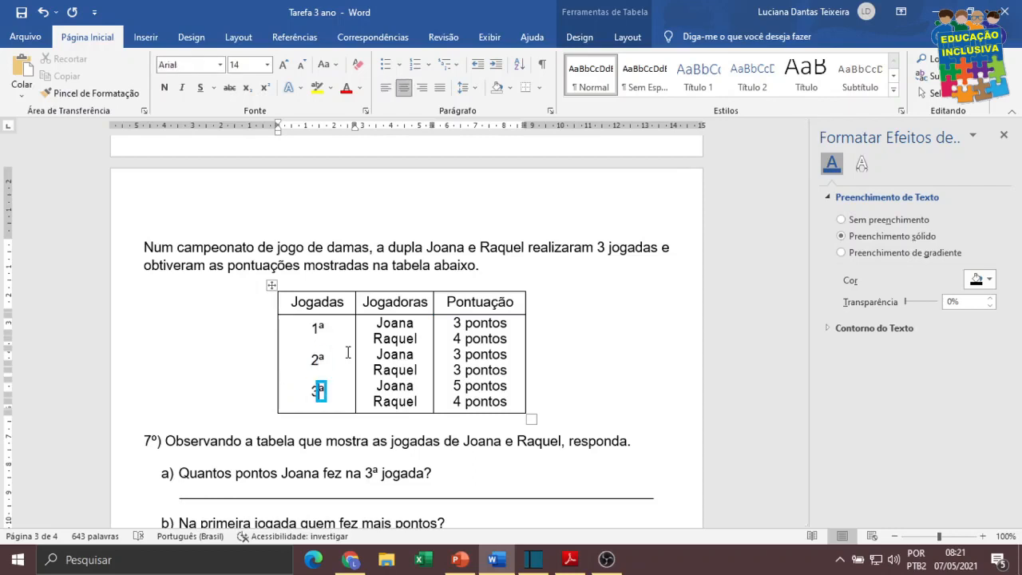
key(Up)
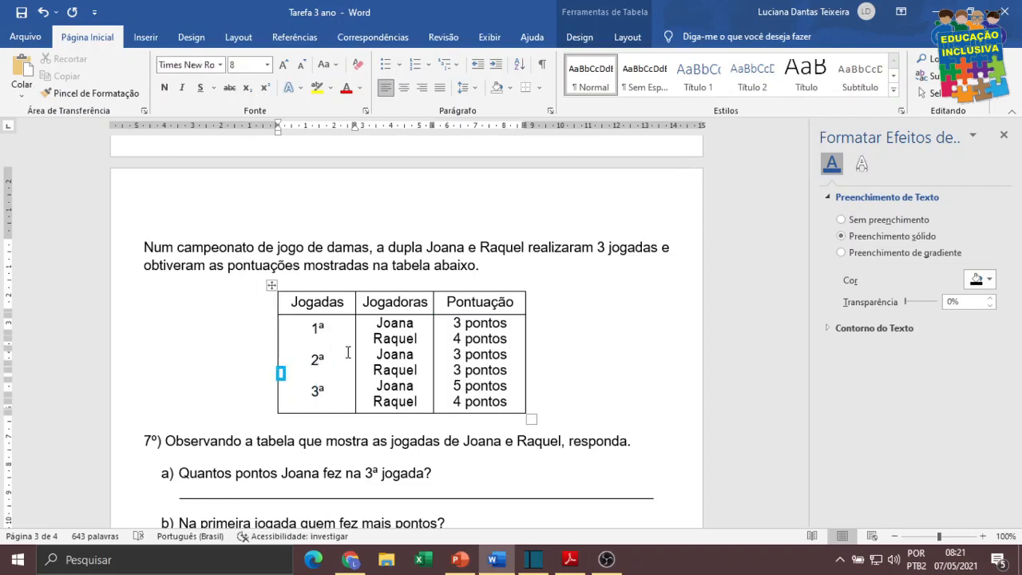
Read down the Jogadoras column of the scores table to check the order of its entries.
click(417, 325)
key(Down)
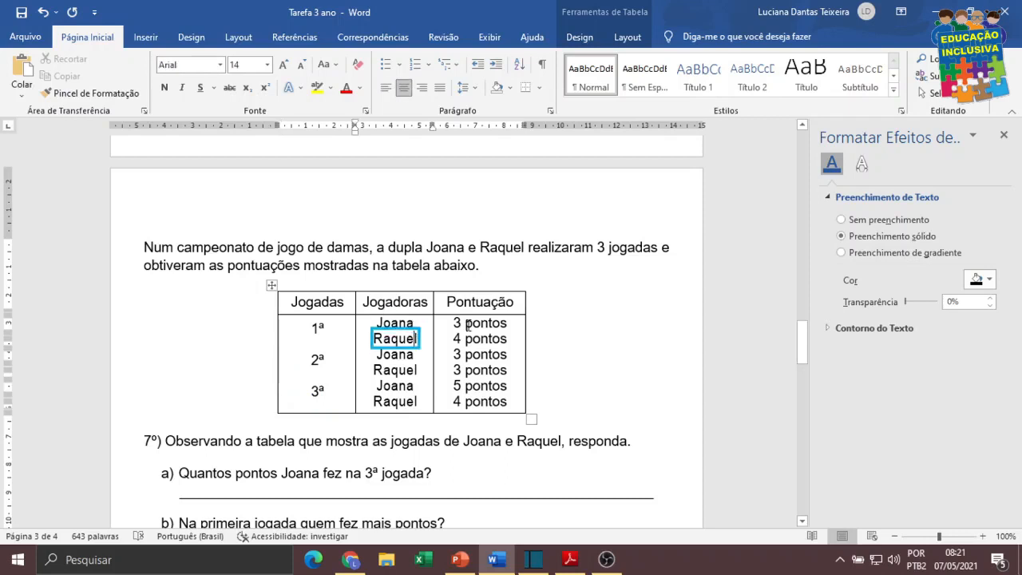
key(Down)
key(Down)
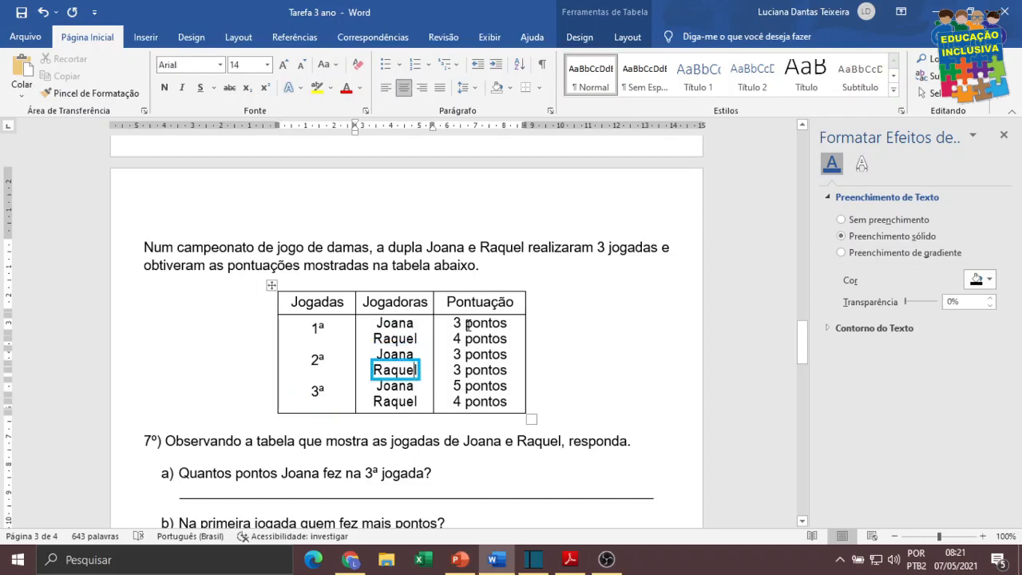
key(Down)
key(Down)
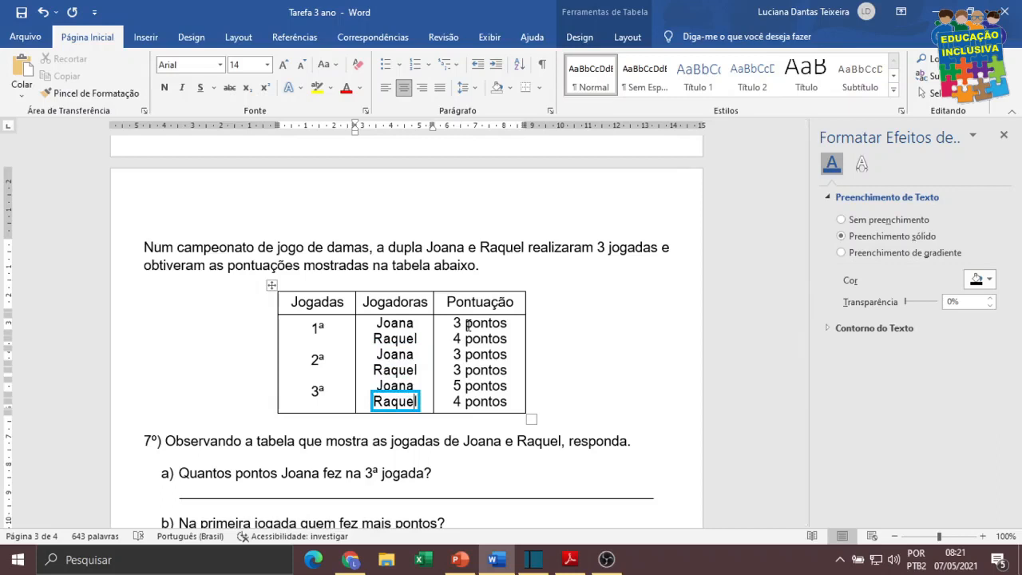
Apply the plain grid table style to the whole scores table and inspect the empty cells outlined by its borders.
click(271, 285)
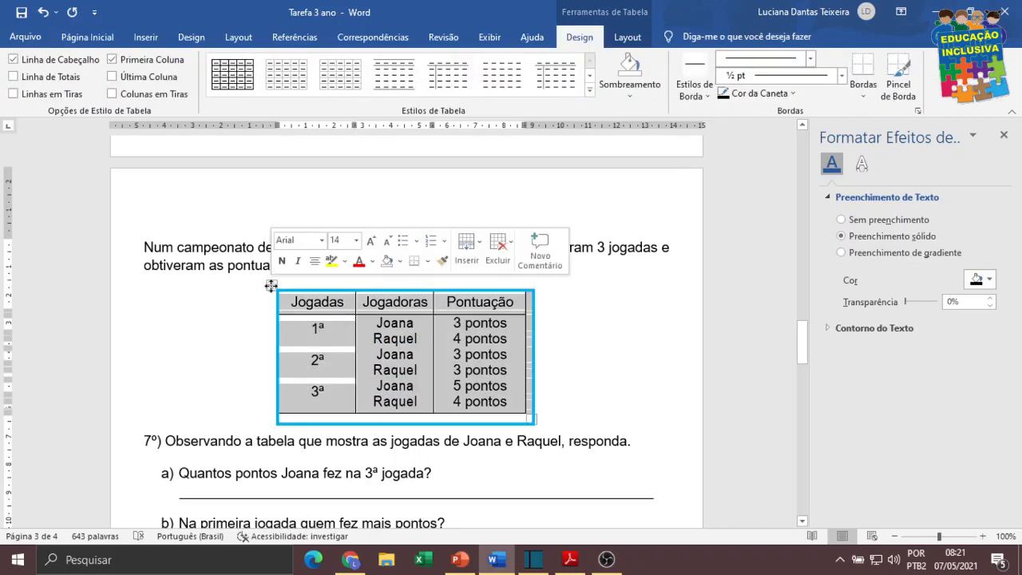
click(235, 77)
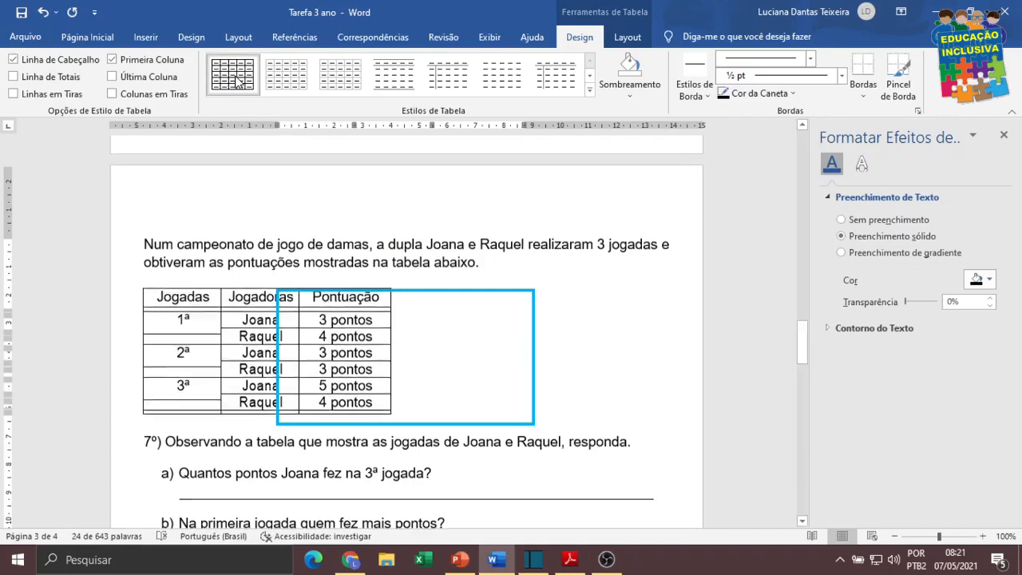
click(307, 315)
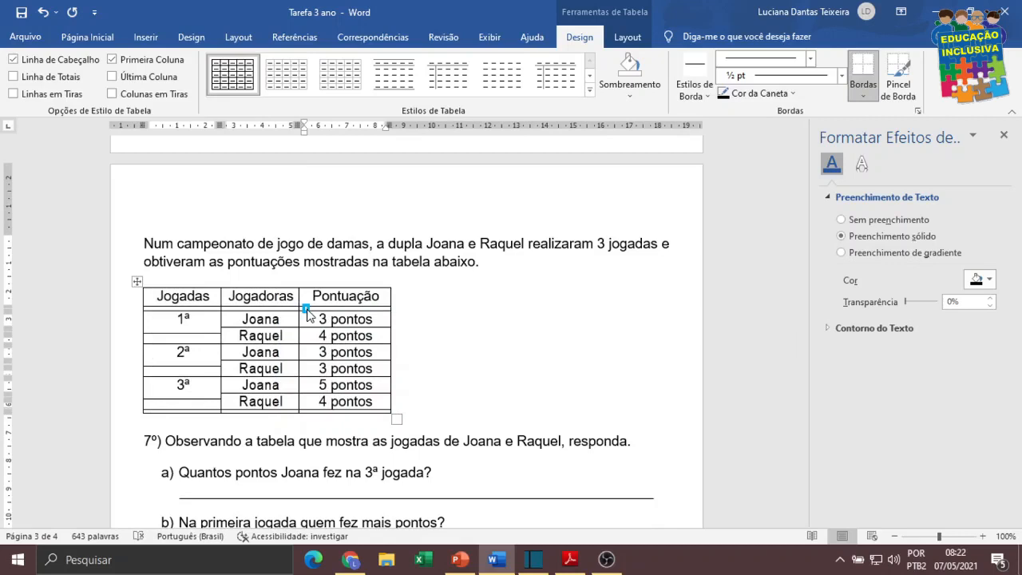
click(208, 339)
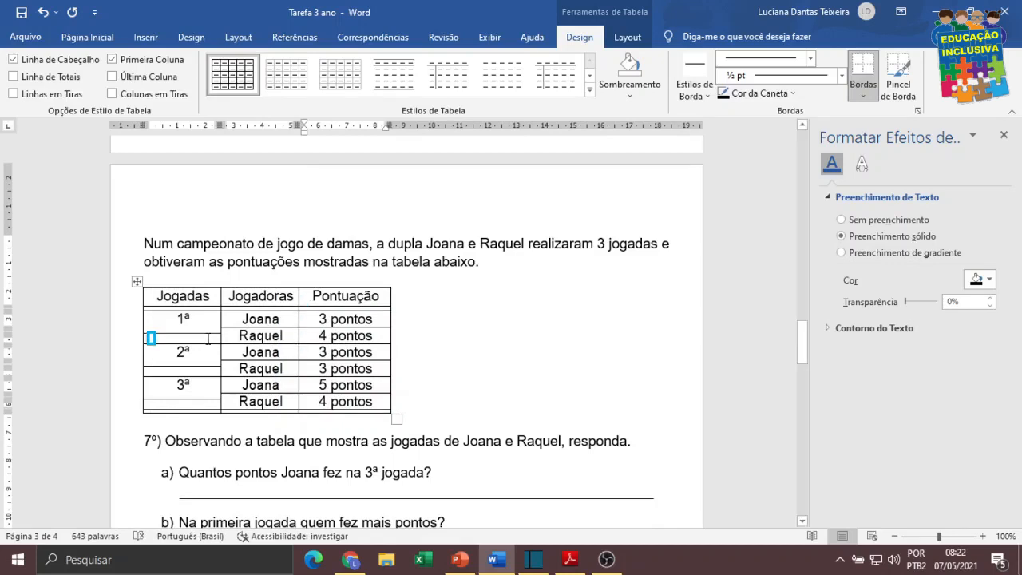
click(210, 370)
click(197, 404)
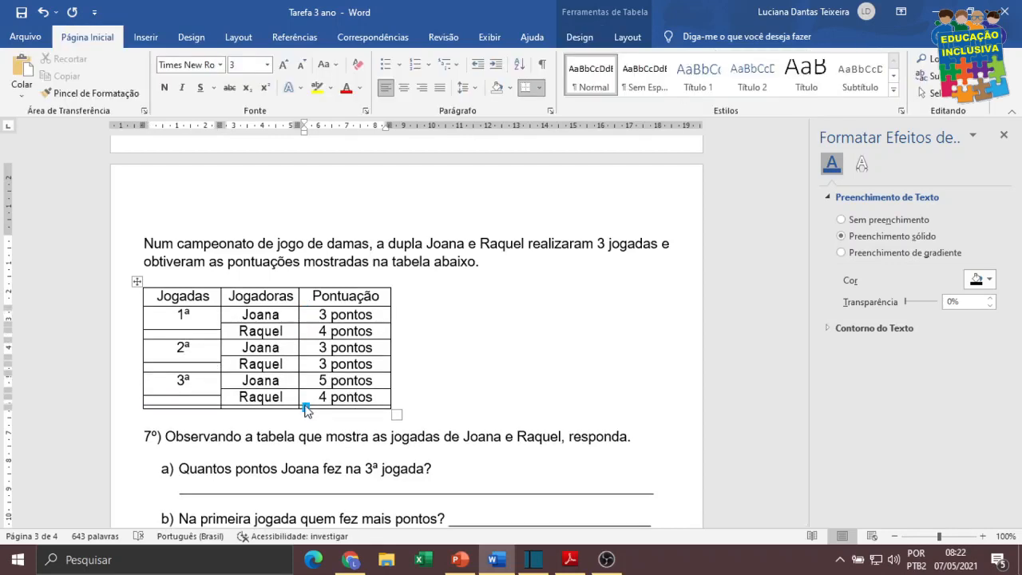
Delete the entire thin empty row at the bottom of the scores table.
right_click(311, 412)
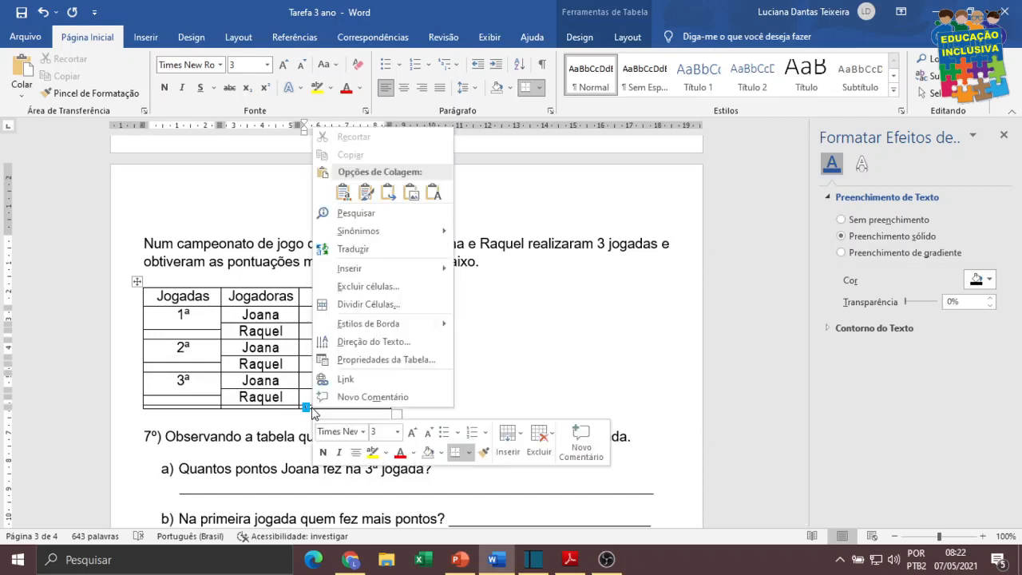
click(367, 286)
click(481, 267)
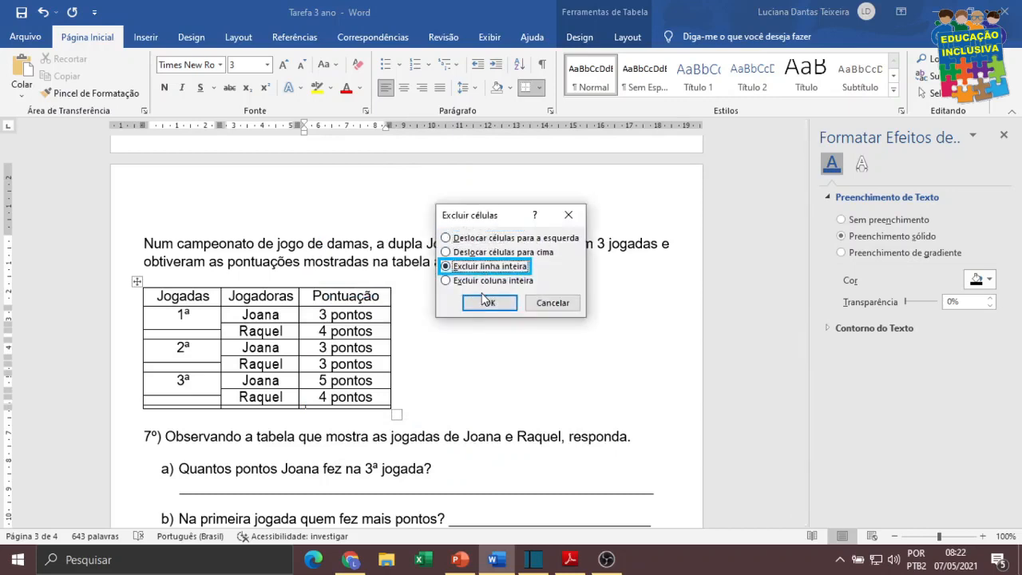
click(486, 302)
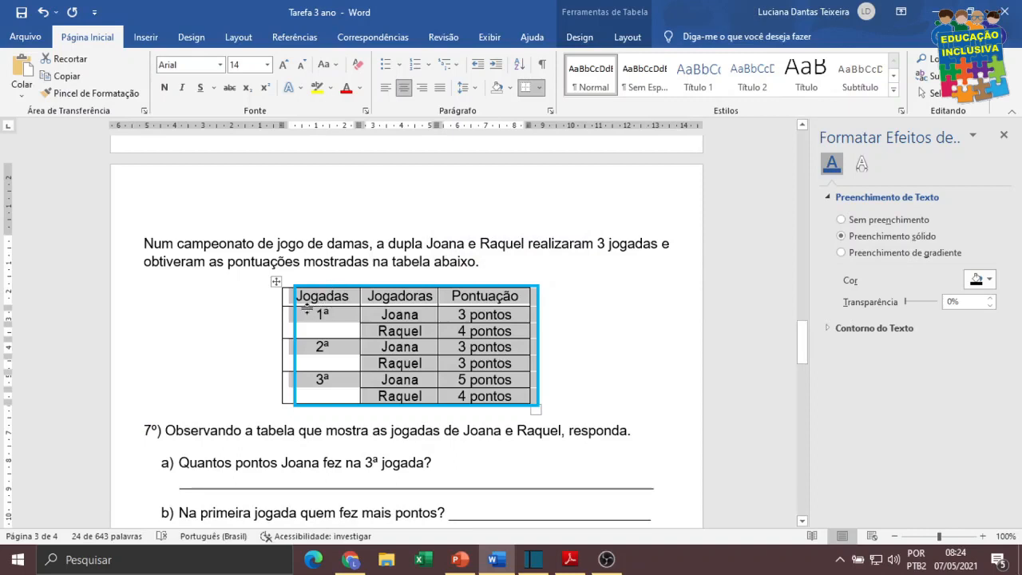
Check the reading order of the cleaned table by going down from the Jogadas header cell.
click(314, 297)
click(297, 296)
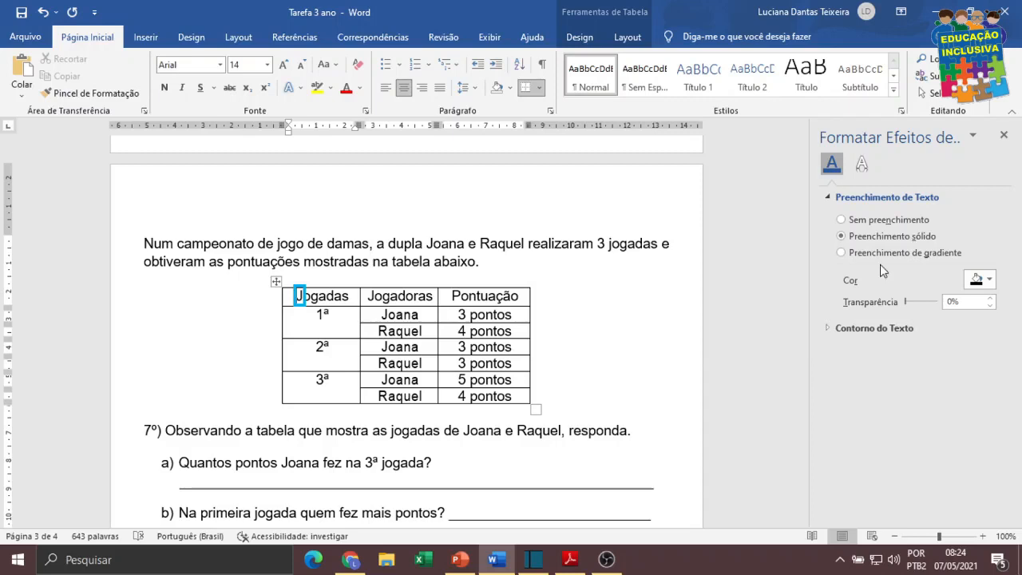
key(Down)
key(Down)
key(Down)
key(Down)
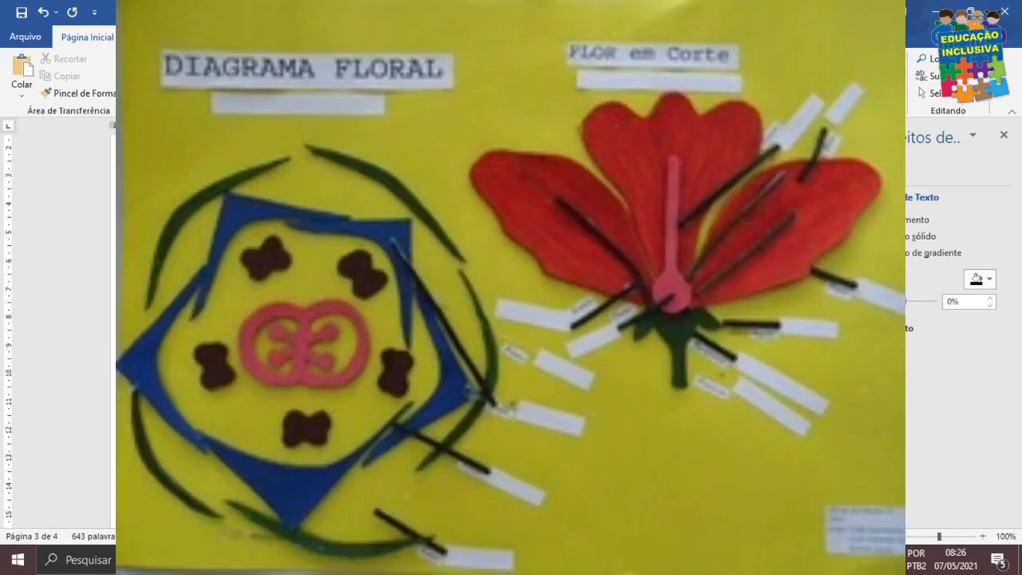
Position the rectangular answer box below question c of exercise 7, roughly in line with the boxes above it.
click(119, 343)
click(119, 341)
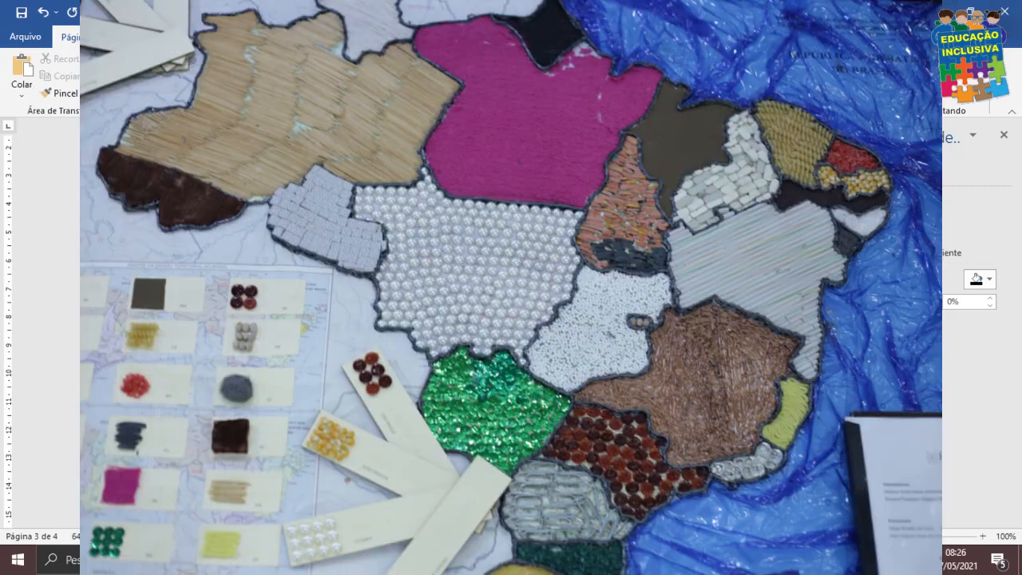
scroll(119, 342, down, 3)
click(391, 475)
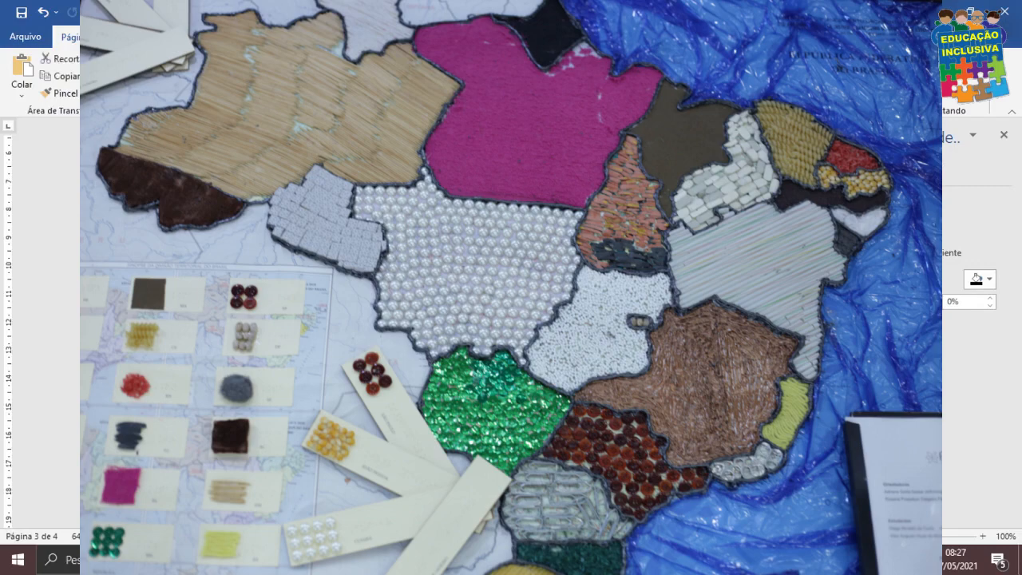
drag(470, 404, 482, 397)
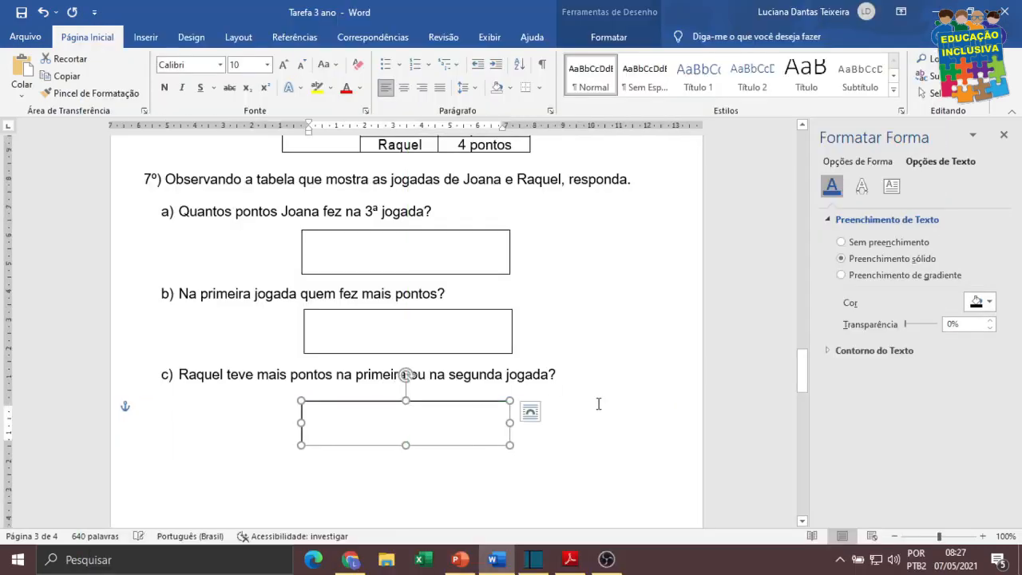
click(599, 403)
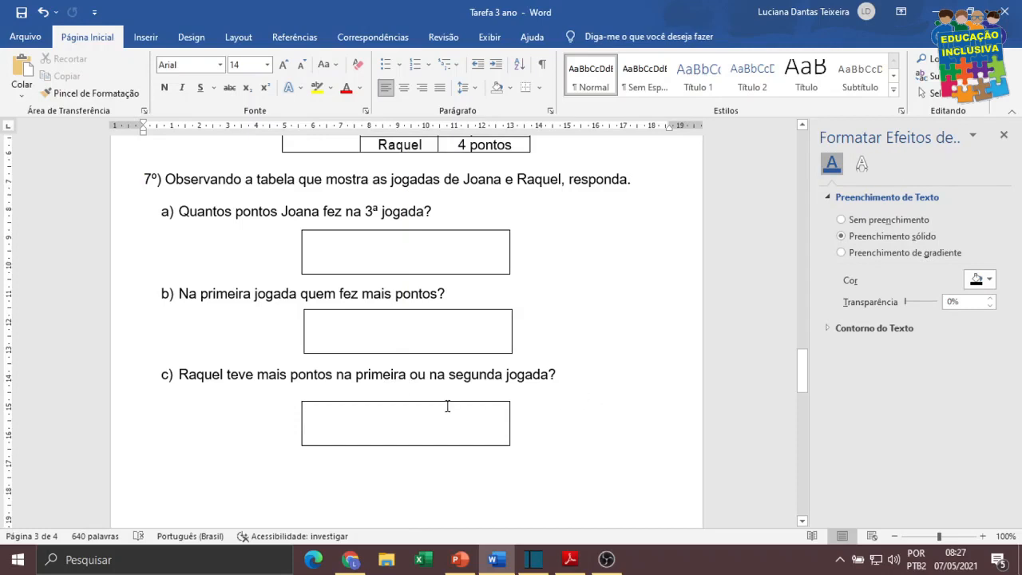
mouse_move(447, 404)
mouse_down()
mouse_move(452, 384)
mouse_move(453, 400)
mouse_up()
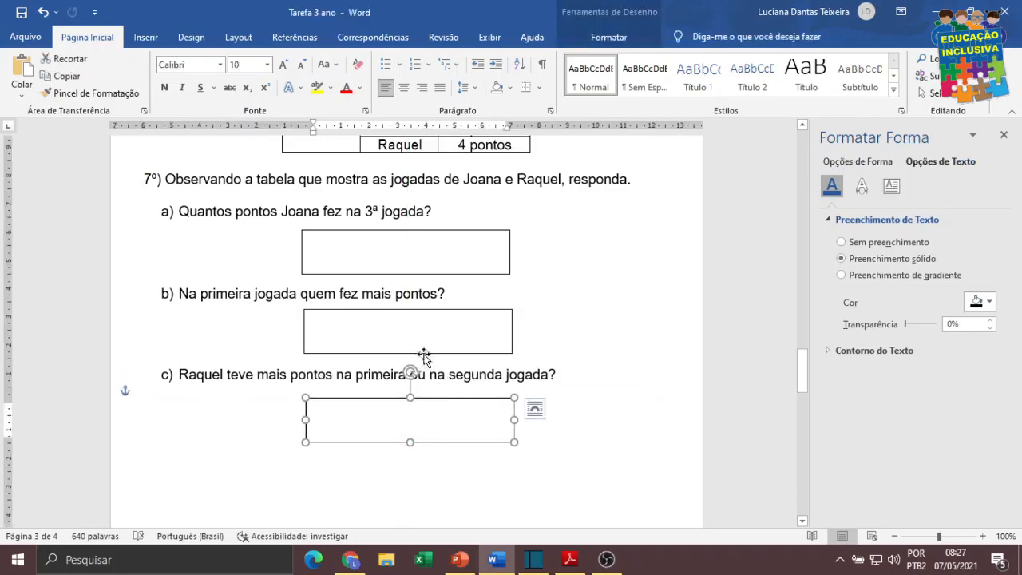
Set the text in question a's answer box to Arial Black, size 20.
scroll(424, 354, up, 2)
scroll(426, 355, up, 2)
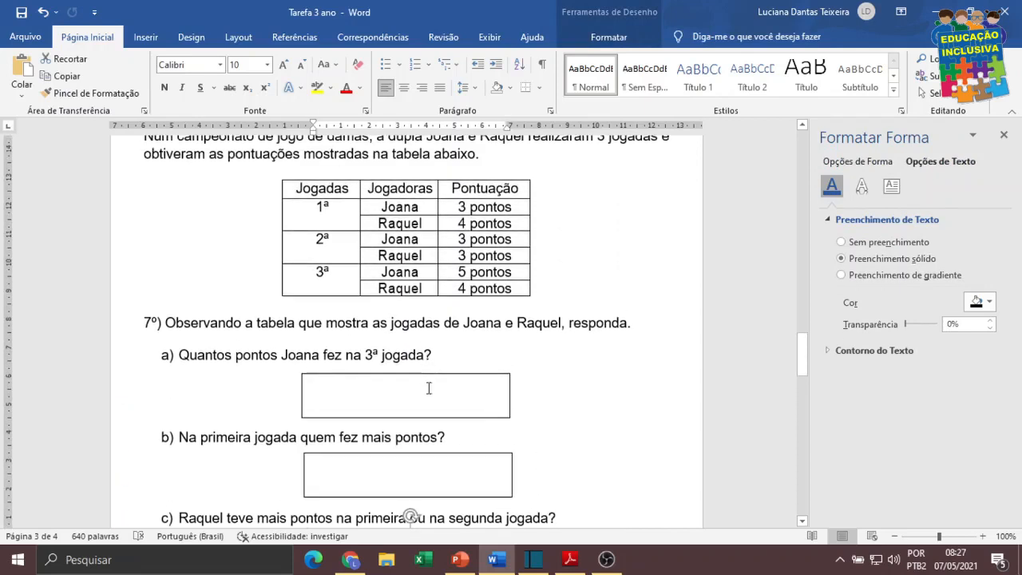
click(429, 388)
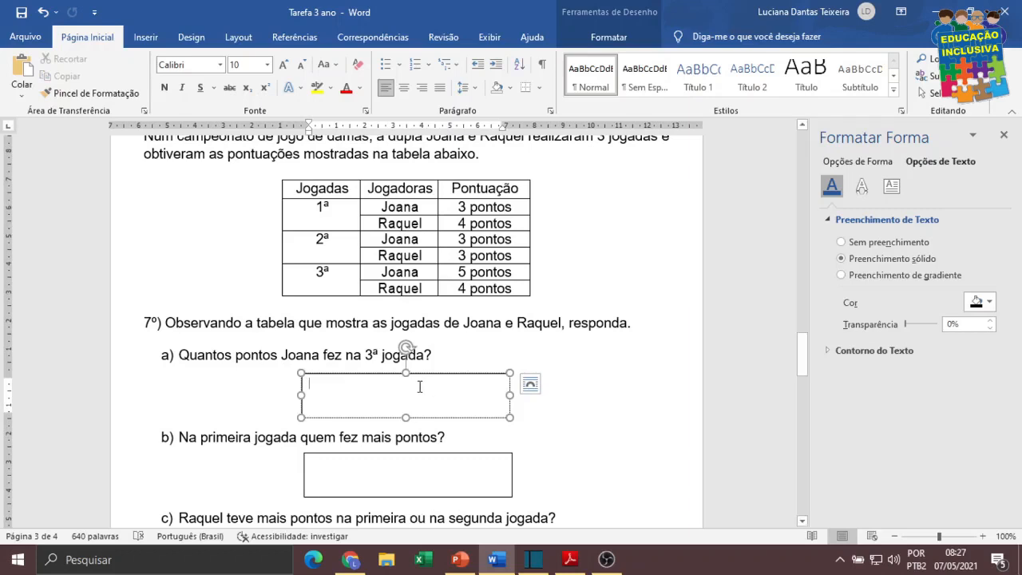
click(341, 377)
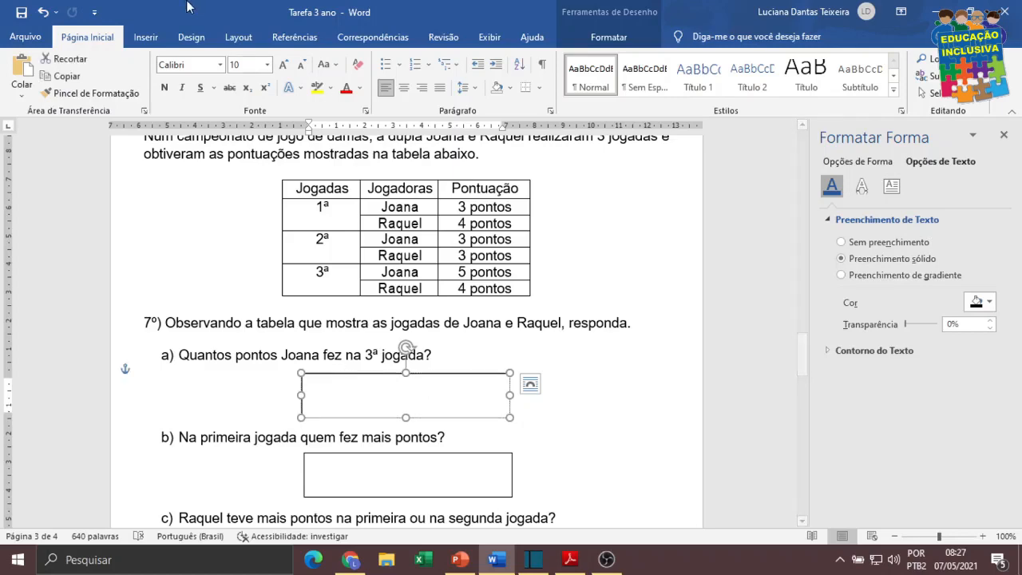
click(222, 65)
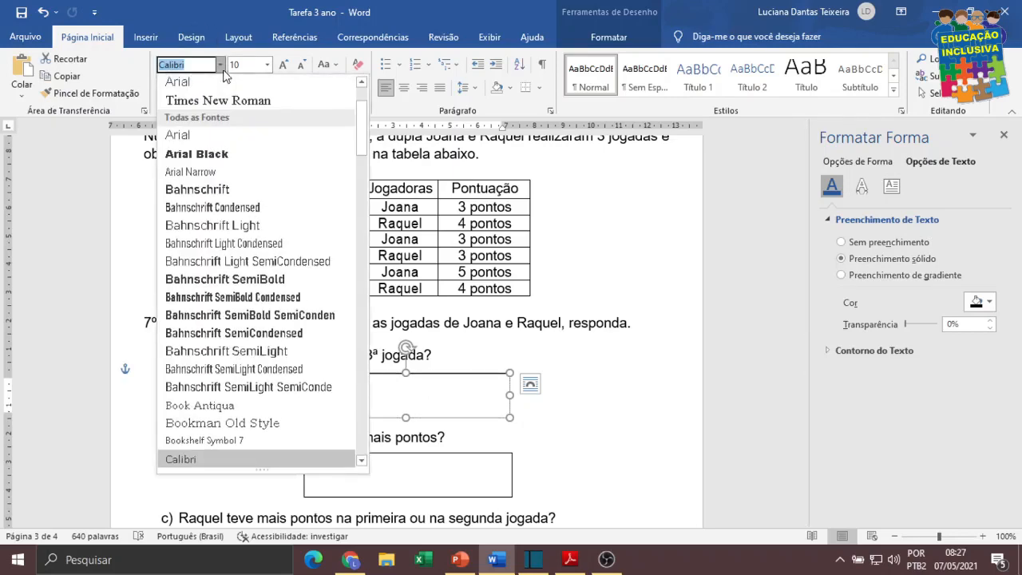
click(225, 153)
click(267, 64)
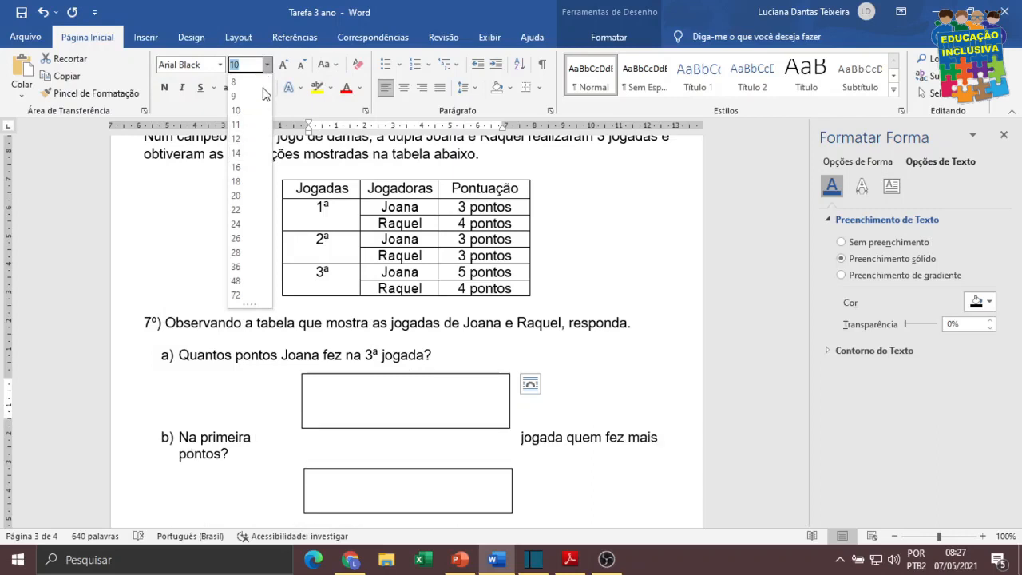
click(242, 196)
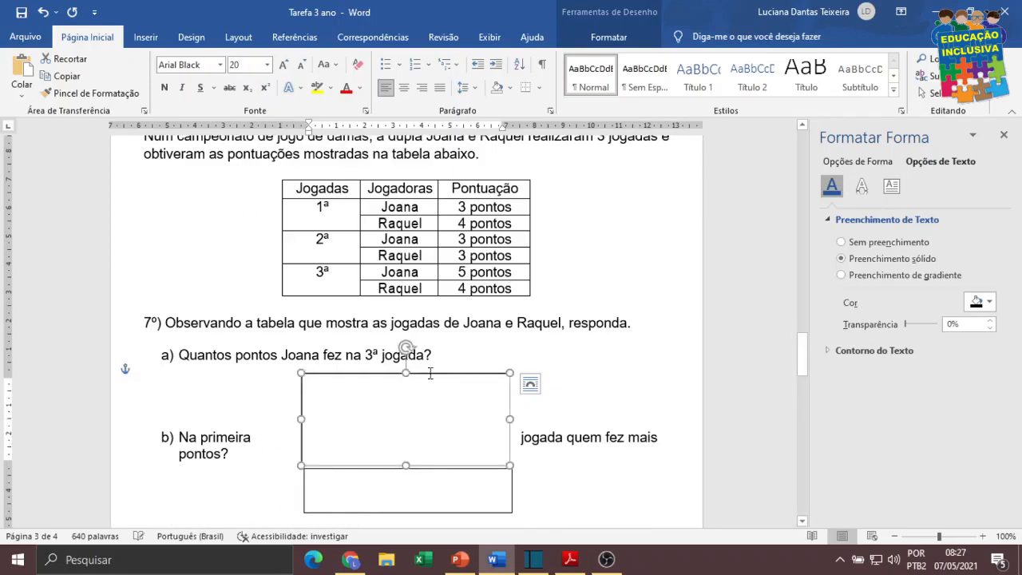
Remove the extra blank lines from question a's answer box so it fits a single line of text.
click(396, 441)
key(BackSpace)
key(BackSpace)
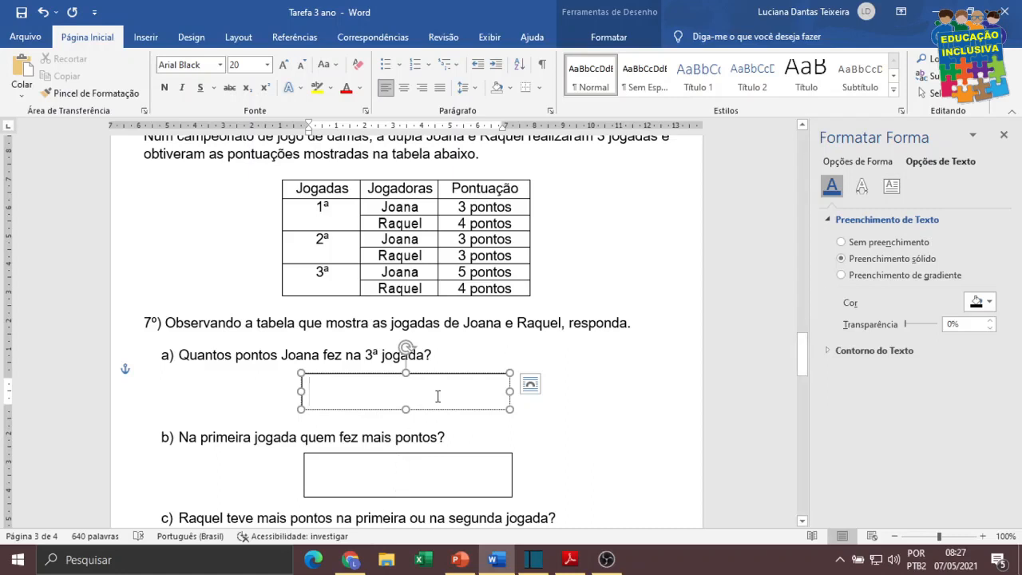
Test question a's answer box by entering 5 as a sample answer and clearing it.
text(5)
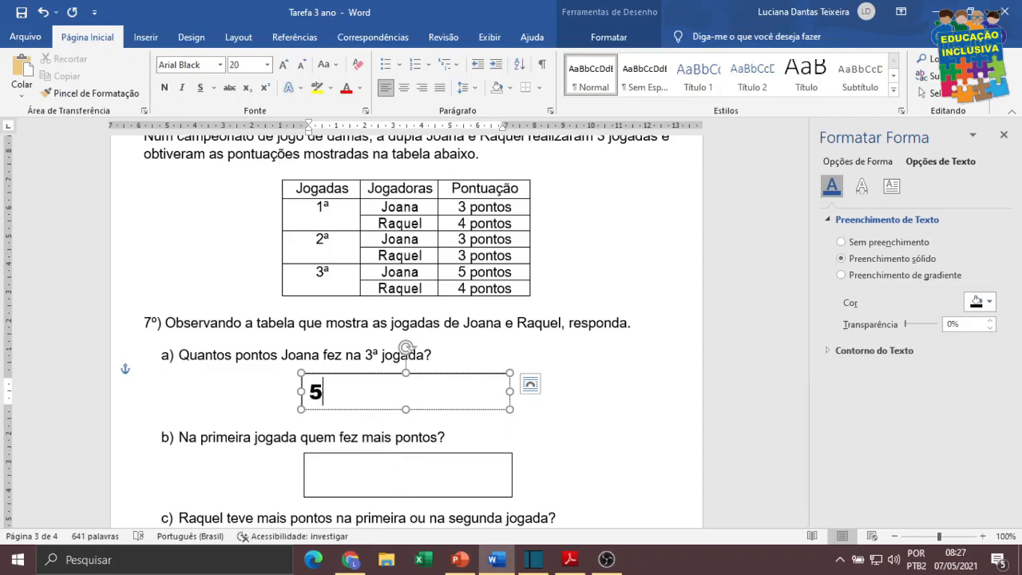
click(605, 427)
click(346, 392)
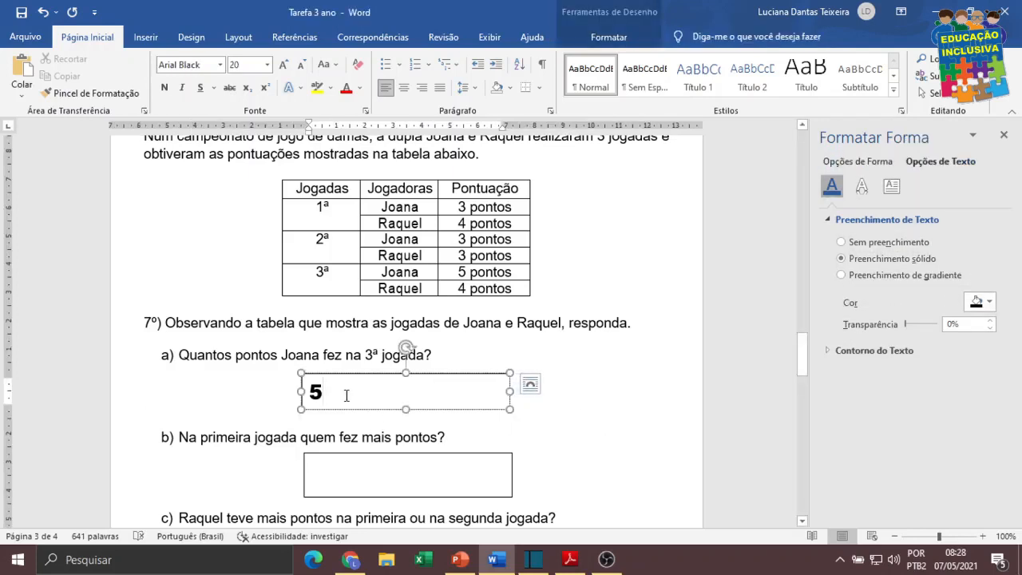
key(BackSpace)
Move through question a with the screen reader to its answer box and enter 5 as the answer.
click(552, 426)
click(492, 361)
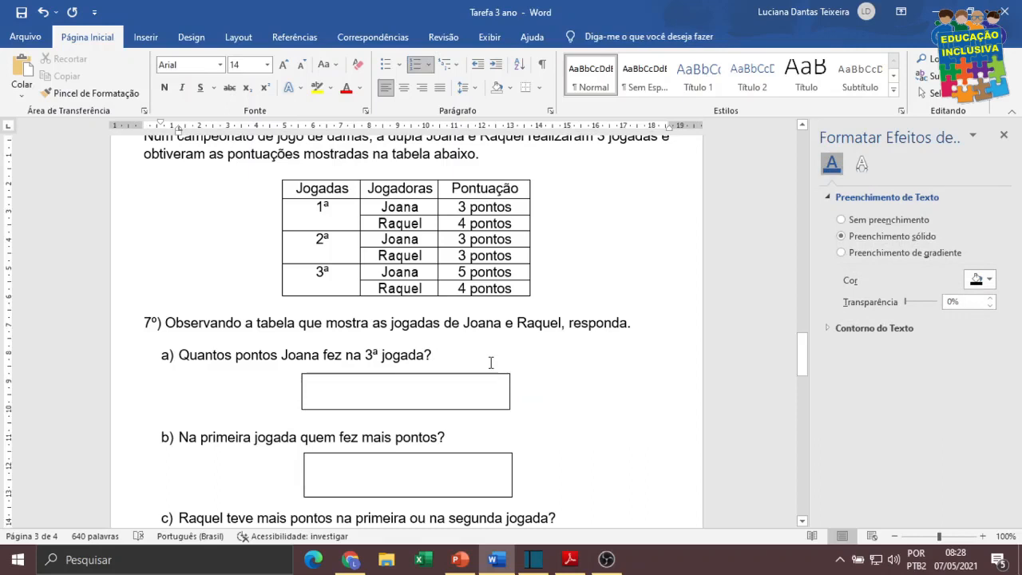
click(181, 354)
key(shift+Right)
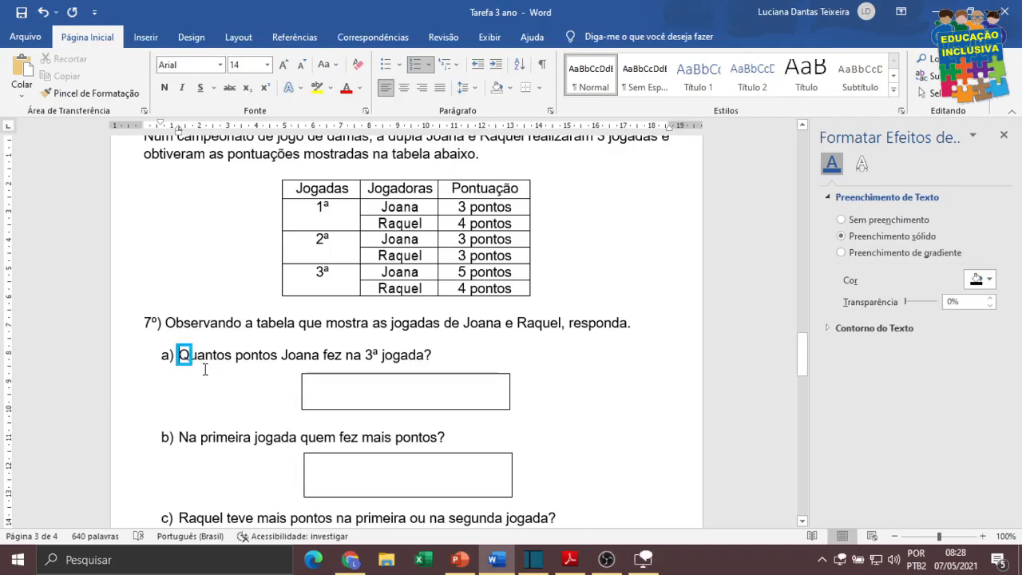
click(189, 354)
key(Left)
key(Left)
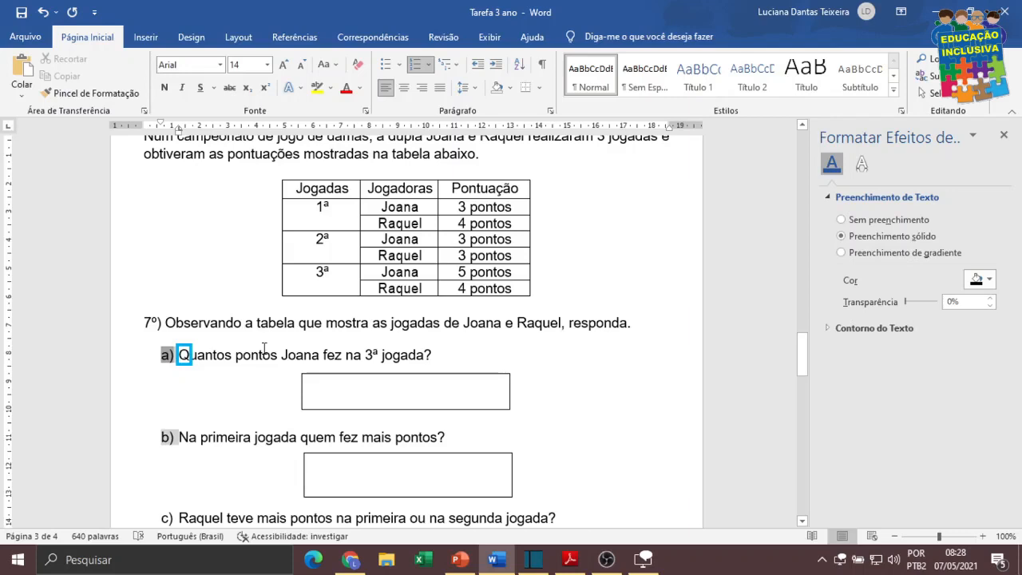
key(Left)
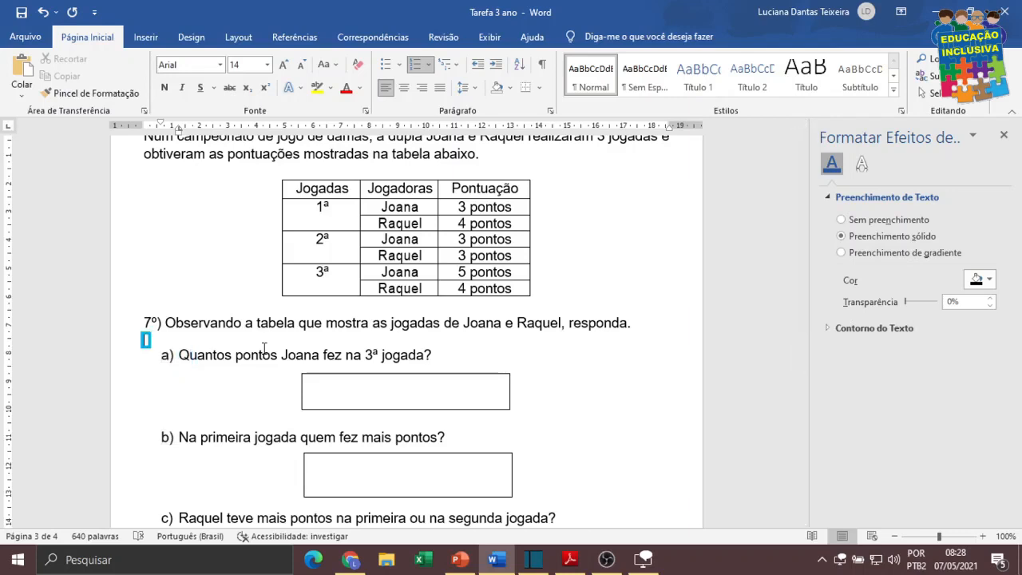
key(ctrl+Right)
key(Down)
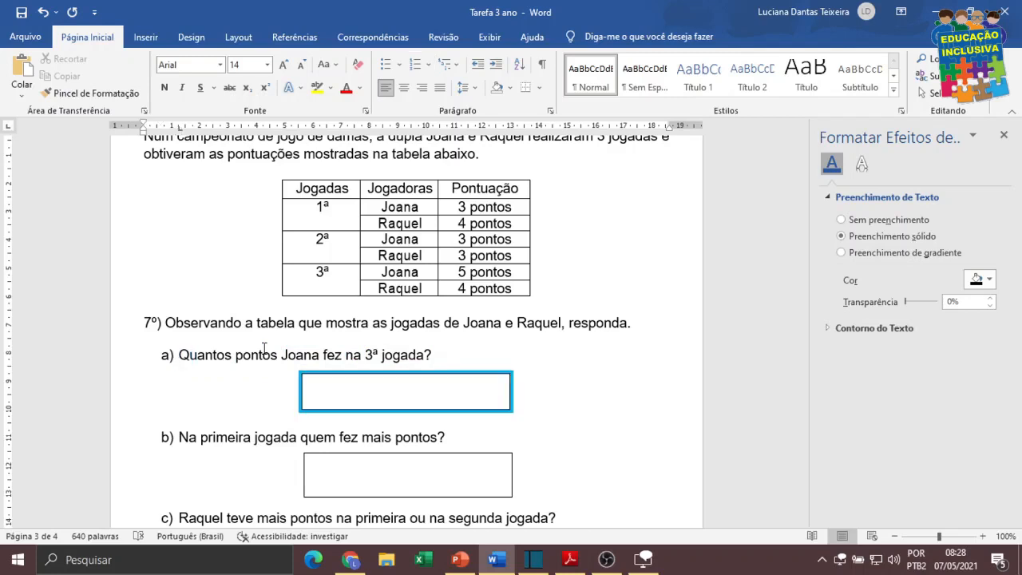
click(422, 399)
text(5)
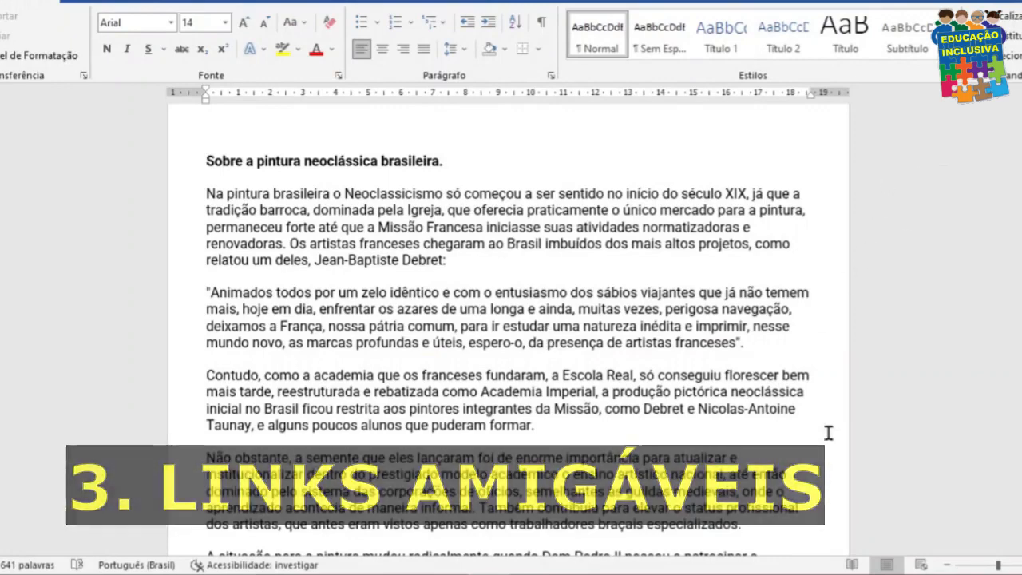
Look through the text on Brazilian neoclassical painting down to the sentence introducing the list of websites.
click(565, 431)
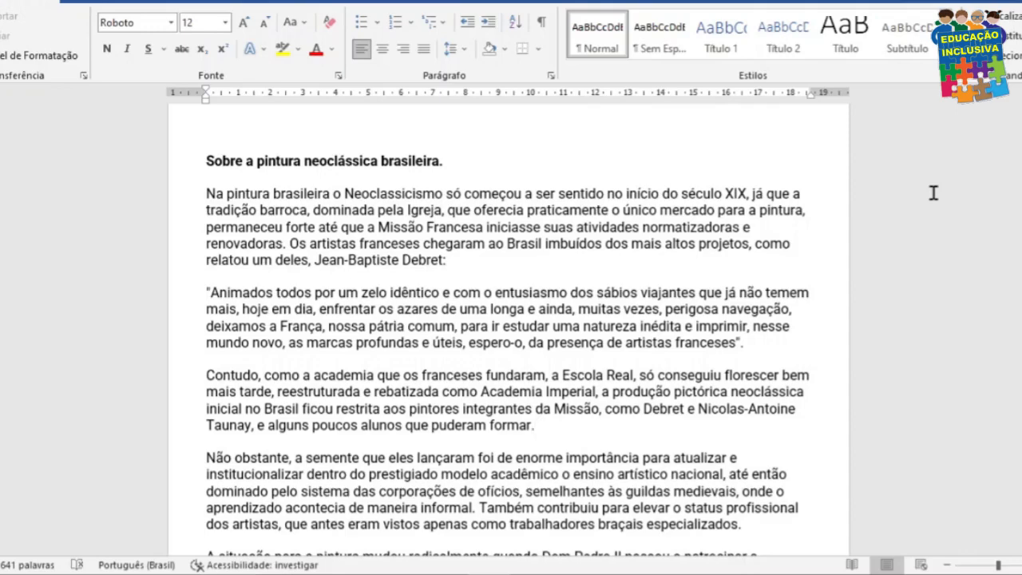
scroll(932, 193, down, 4)
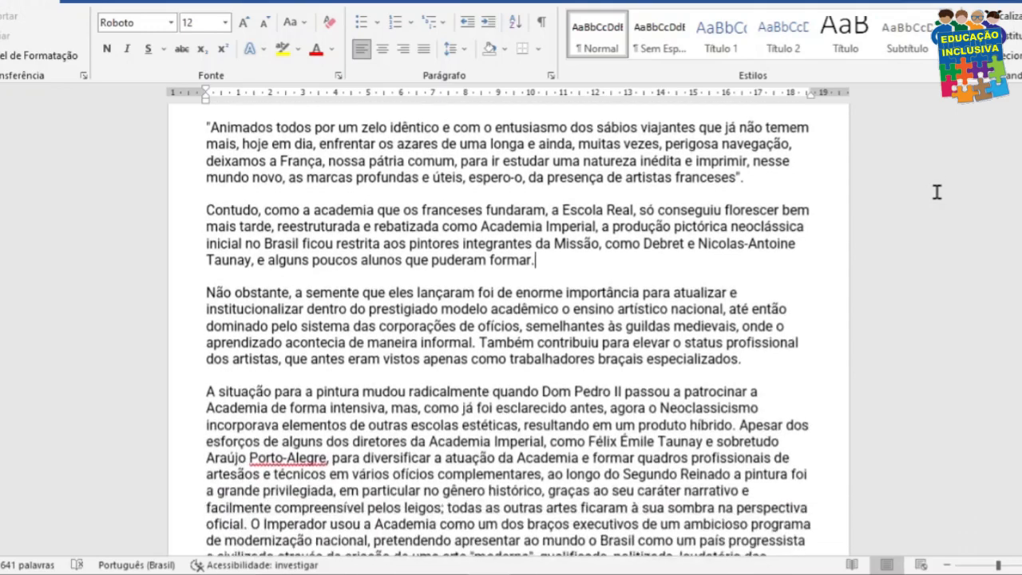
scroll(937, 192, down, 5)
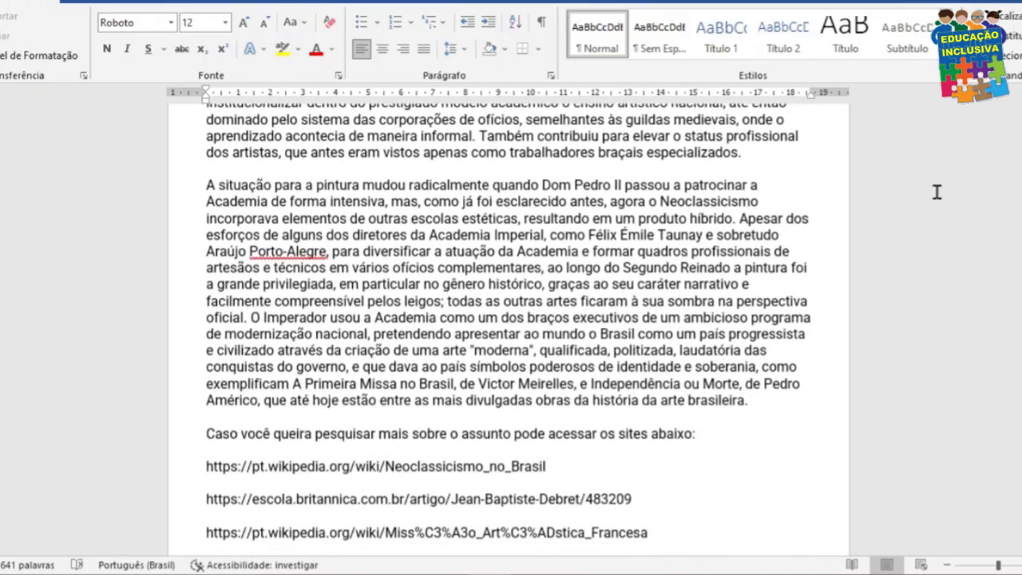
scroll(937, 193, down, 3)
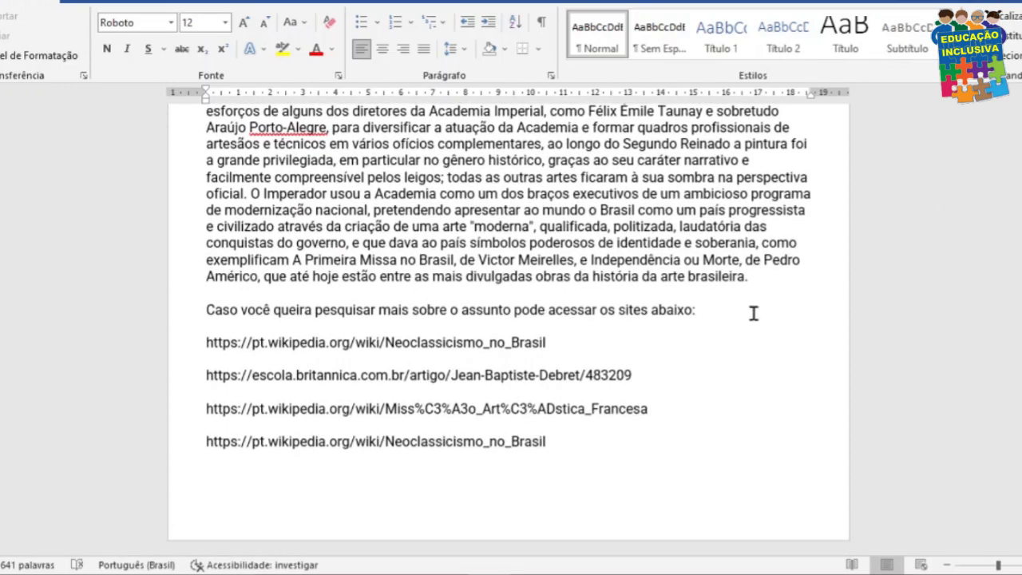
drag(713, 309, 173, 311)
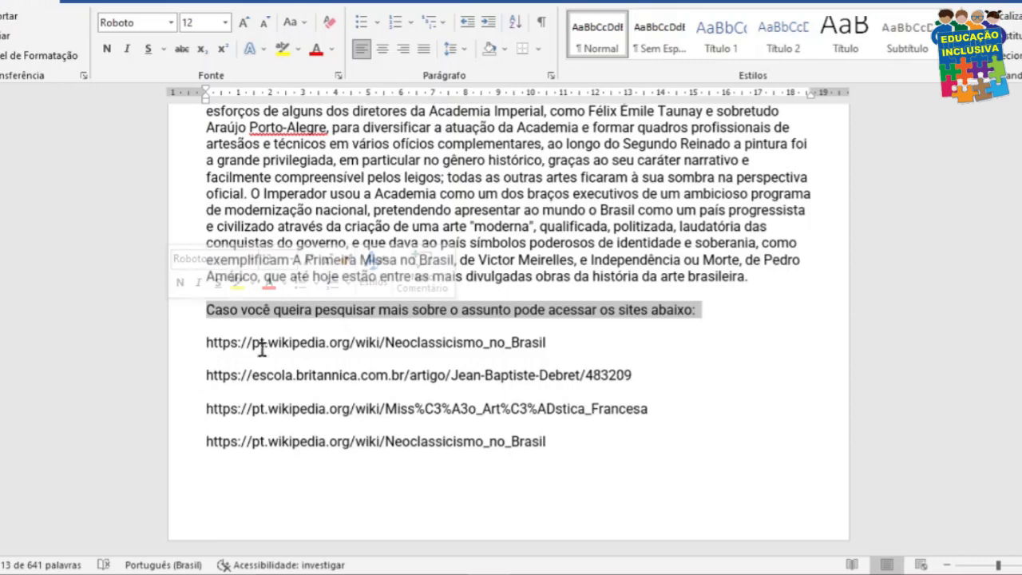
Turn the four plain web addresses at the end of the text into hyperlinks.
click(554, 343)
drag(554, 342, 156, 352)
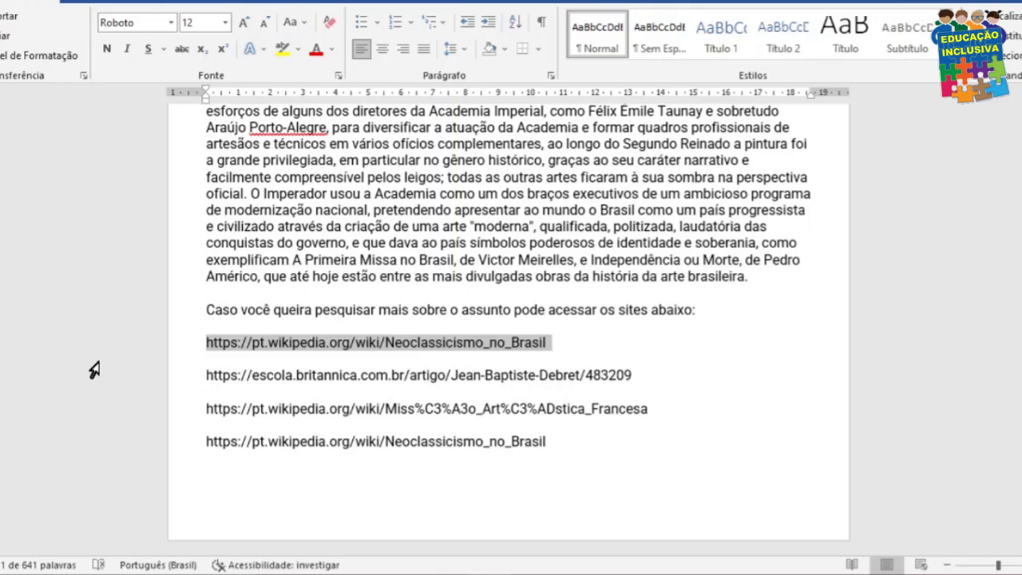
click(636, 375)
click(658, 406)
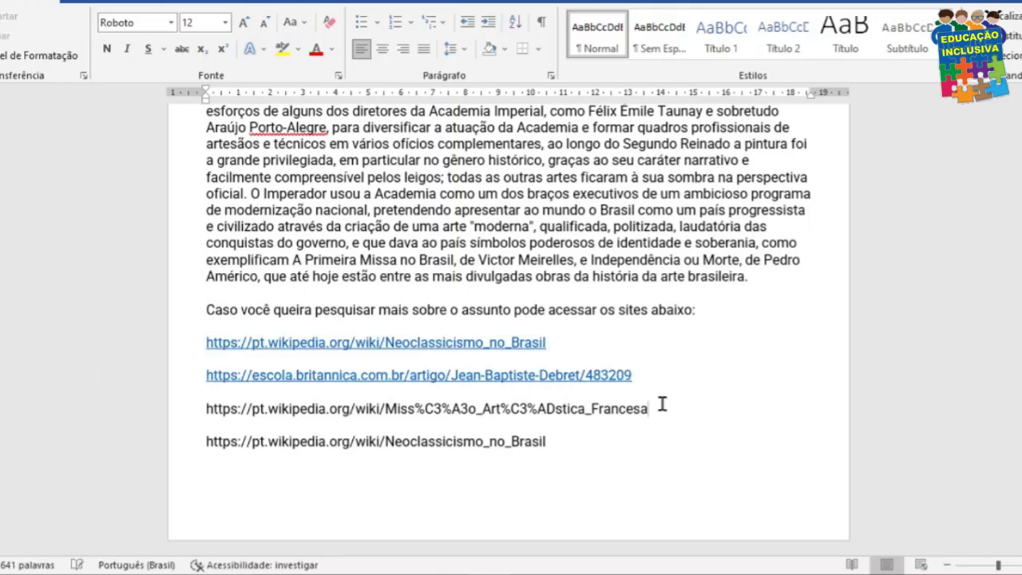
click(596, 434)
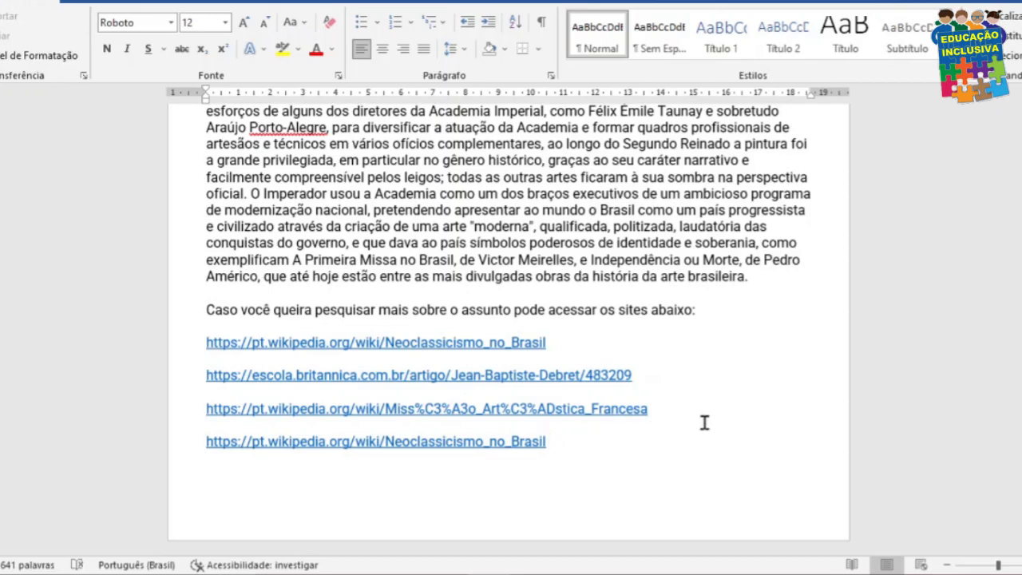
Test the first hyperlink by opening its Wikipedia page in the browser and looking through it.
click(484, 342)
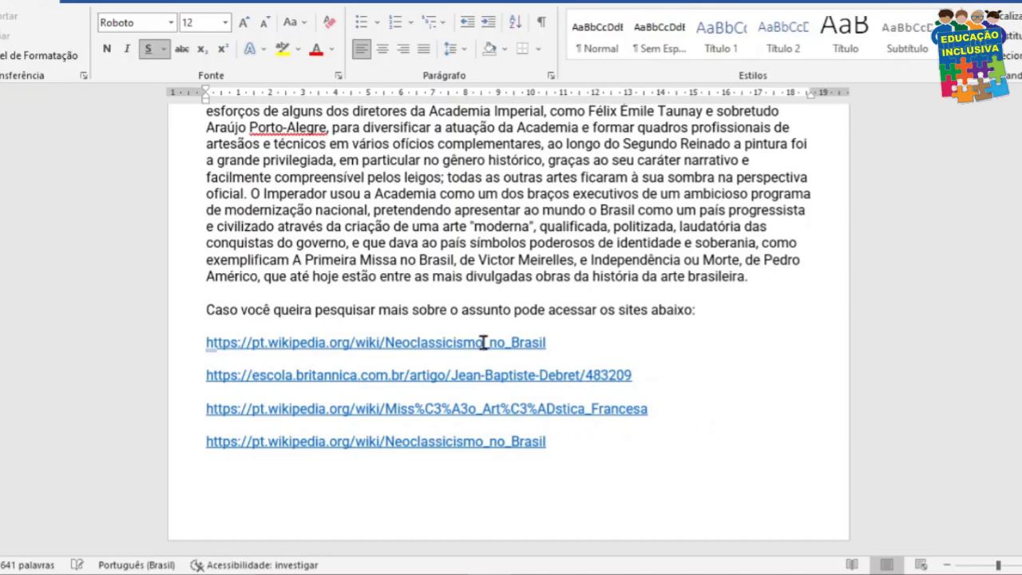
ctrl+click(527, 342)
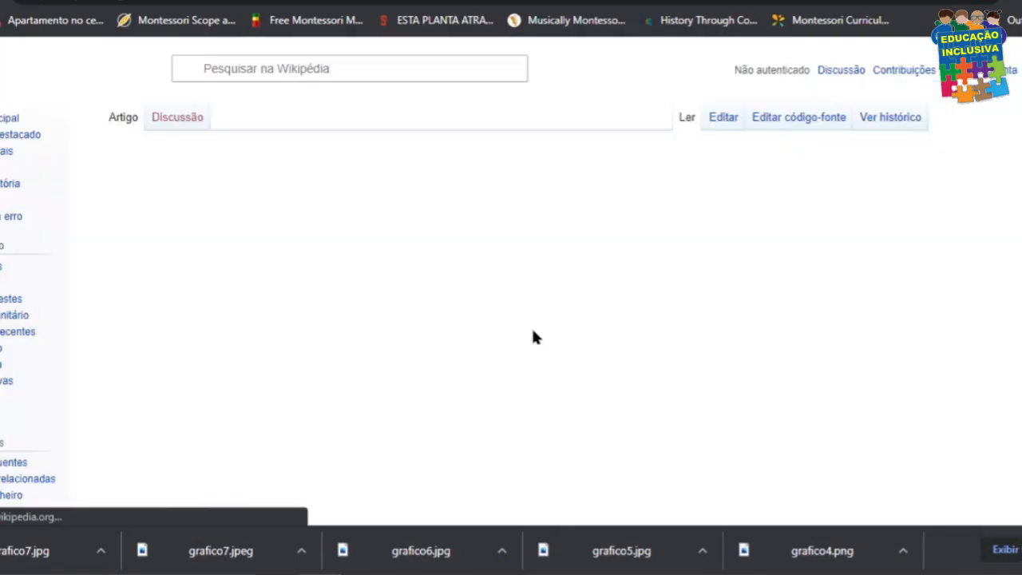
scroll(519, 411, down, 3)
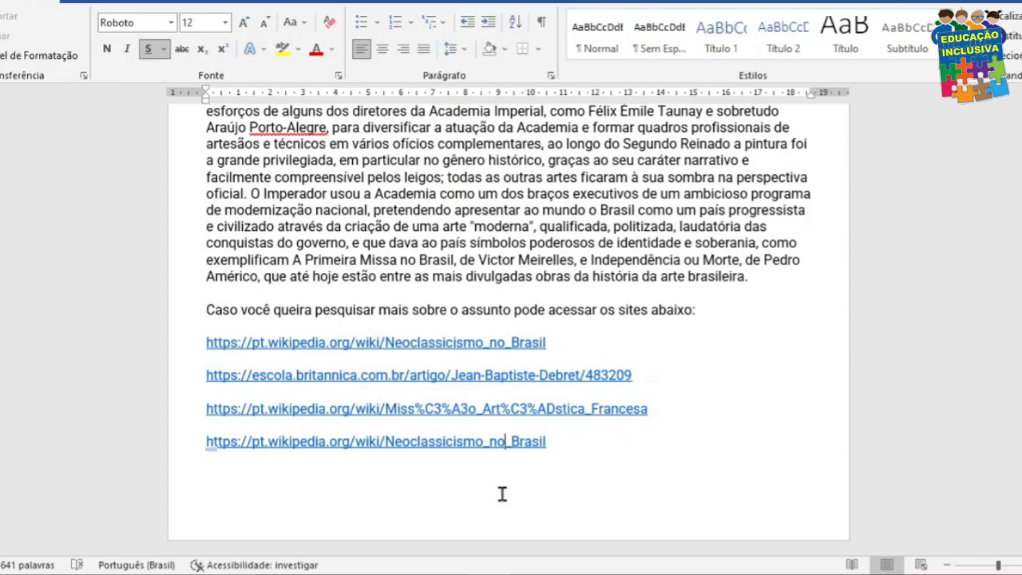
Set the first hyperlink's display text to "Site sobre Neoclassicismo no Brasil" and select the whole list of links.
right_click(468, 344)
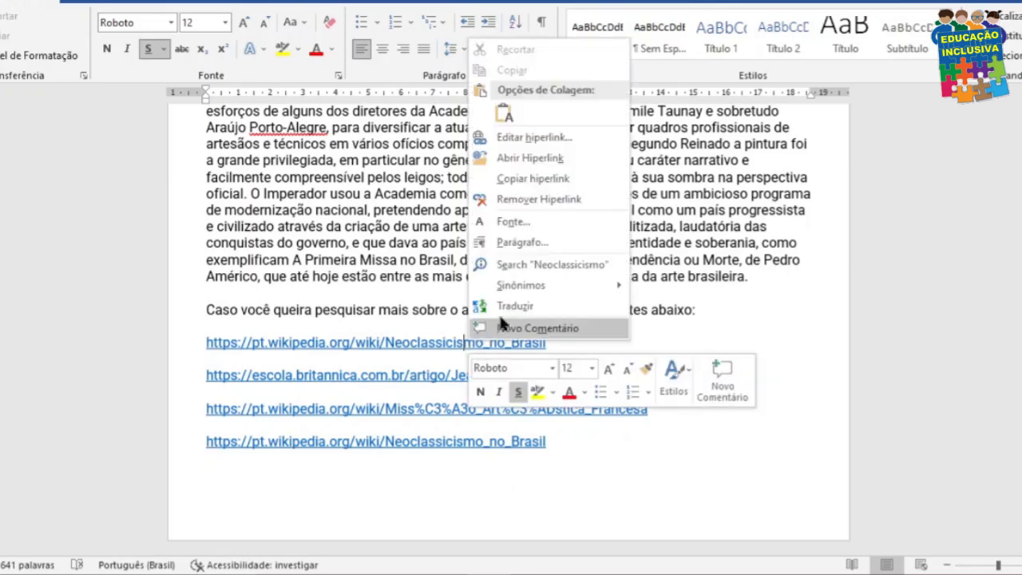
click(598, 139)
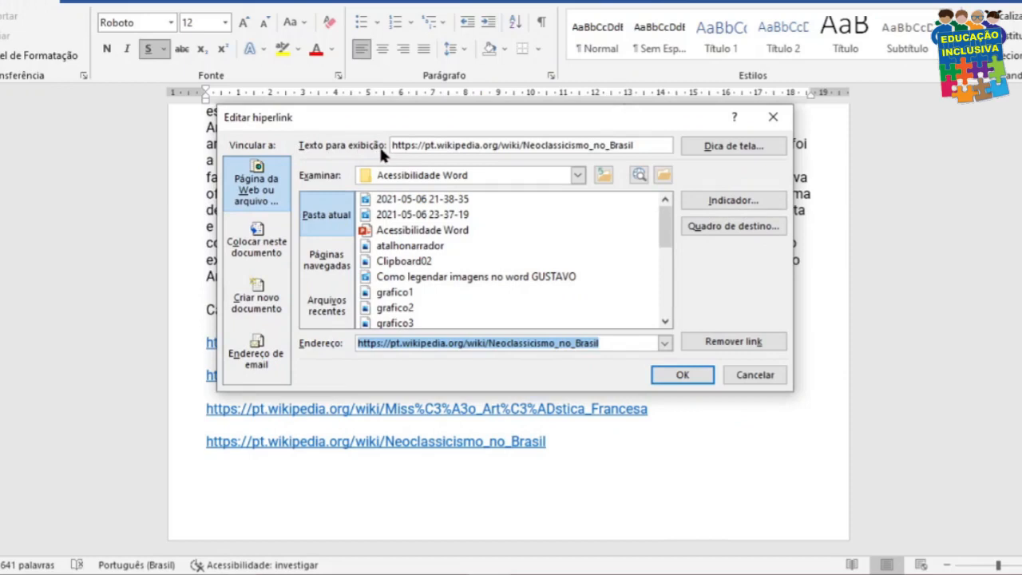
click(429, 145)
drag(637, 142, 381, 144)
text(Neoclassicismo no)
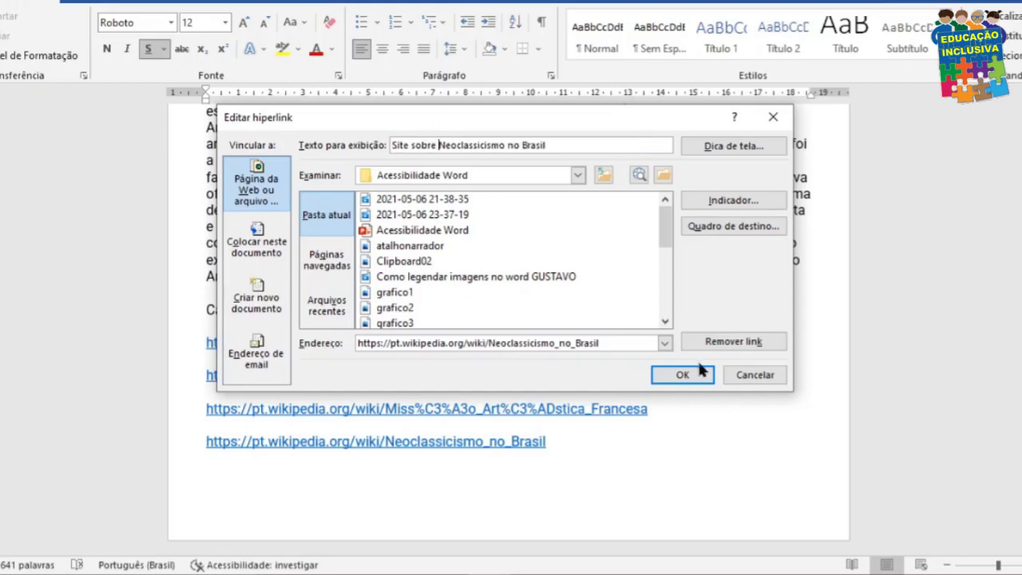
click(688, 375)
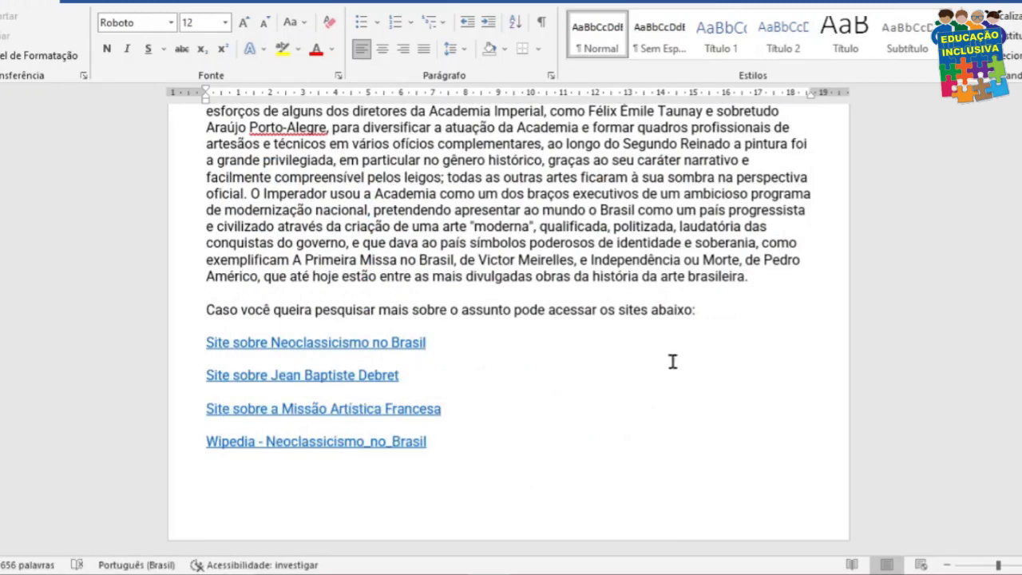
drag(191, 442, 192, 326)
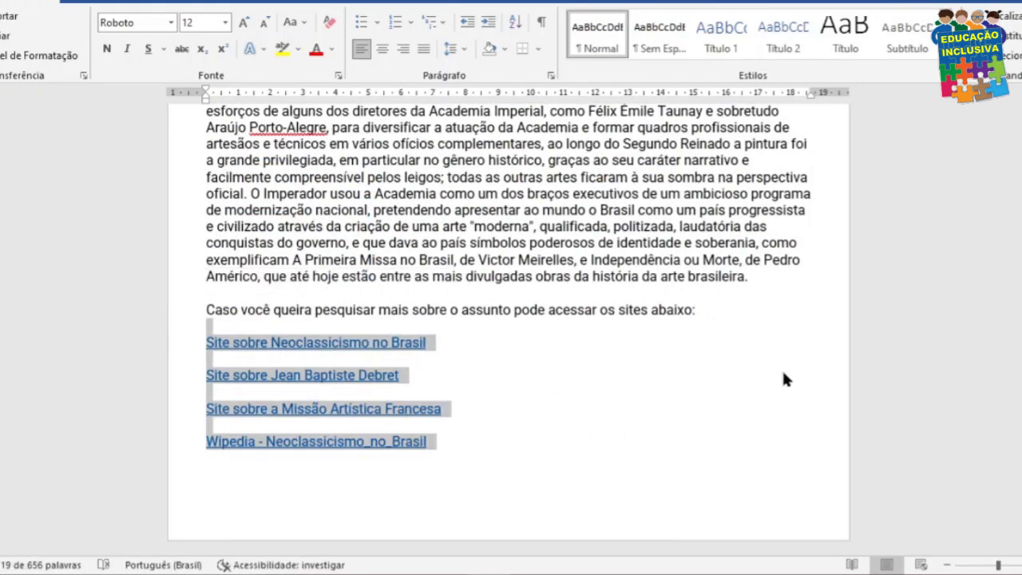